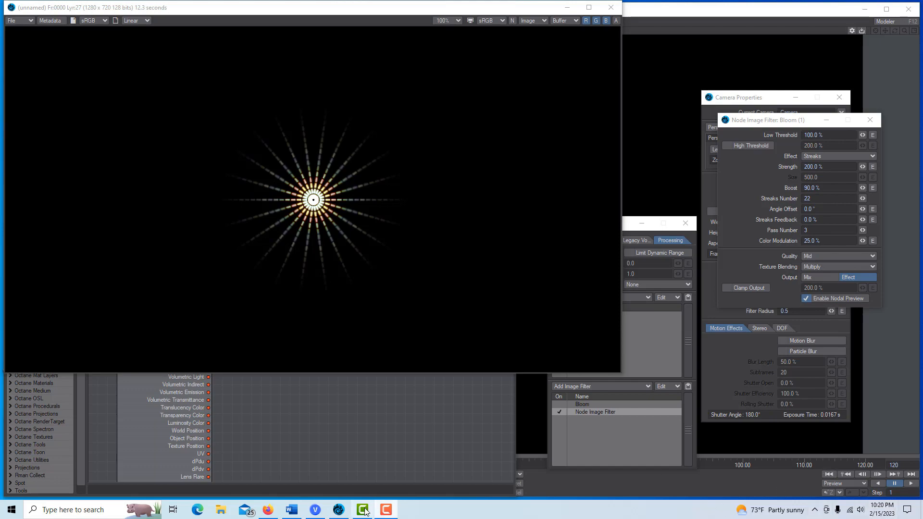
Switch to the browser and examine the DP Filter Node Editors documentation on the Bloom node and the other filter nodes.
click(272, 512)
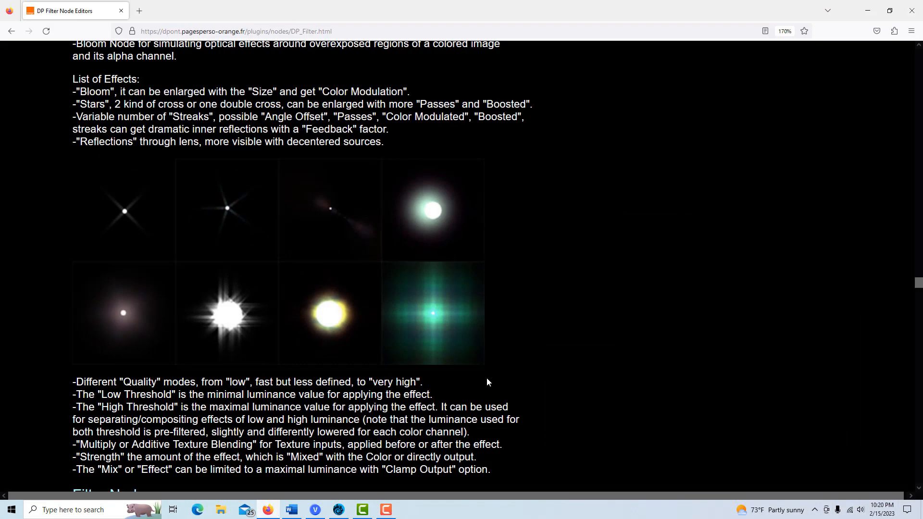
scroll(526, 385, up, 6)
scroll(528, 386, up, 15)
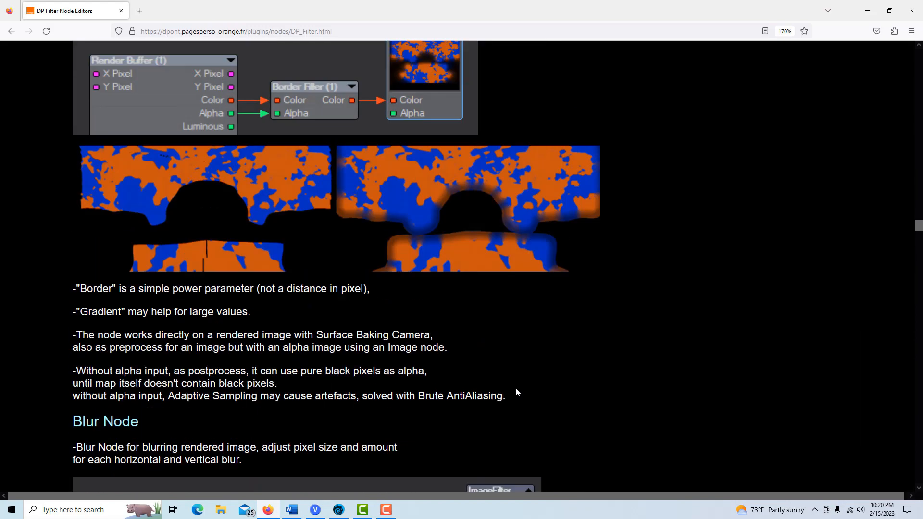
scroll(511, 388, up, 15)
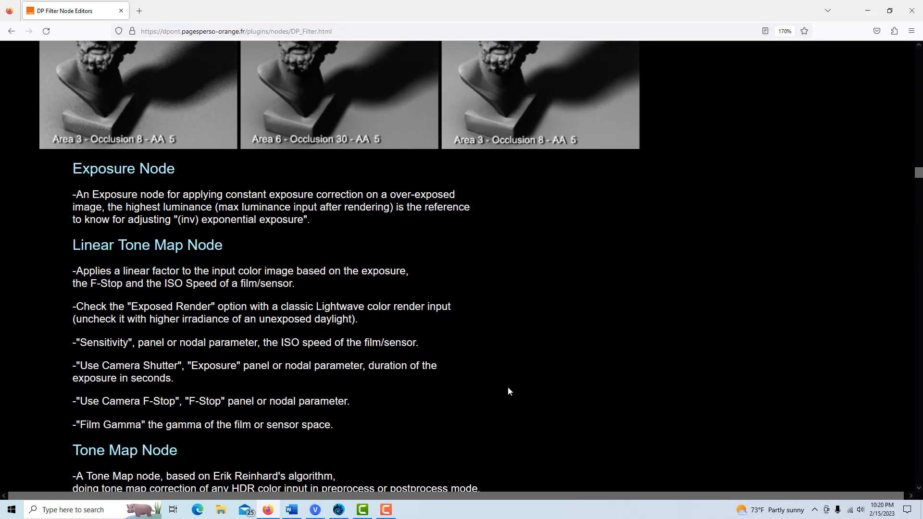
scroll(507, 388, up, 5)
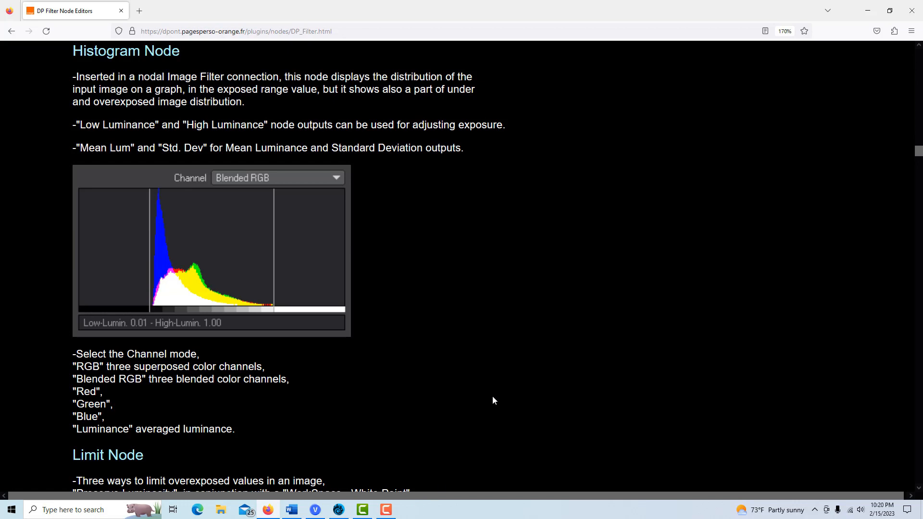
Switch back to LightWave Layout, close the render, node editor and Bloom windows, and clear the scene without saving.
click(338, 510)
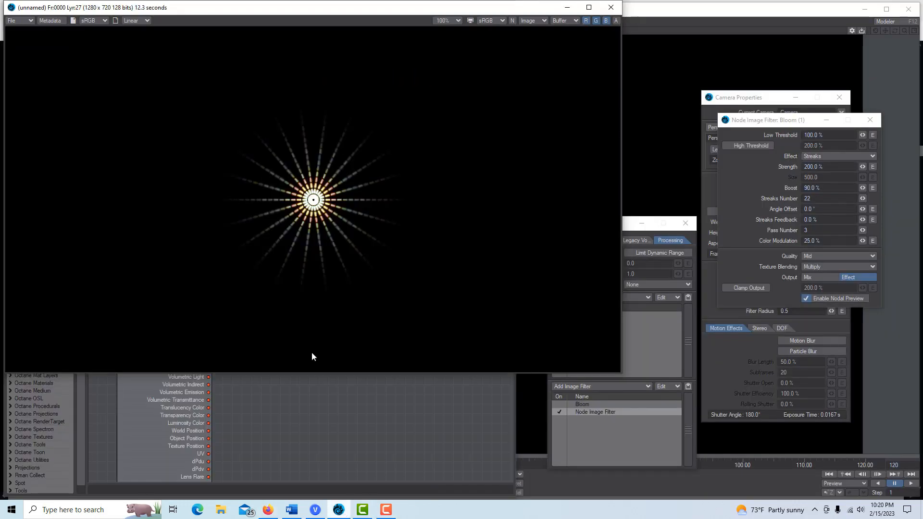
click(611, 7)
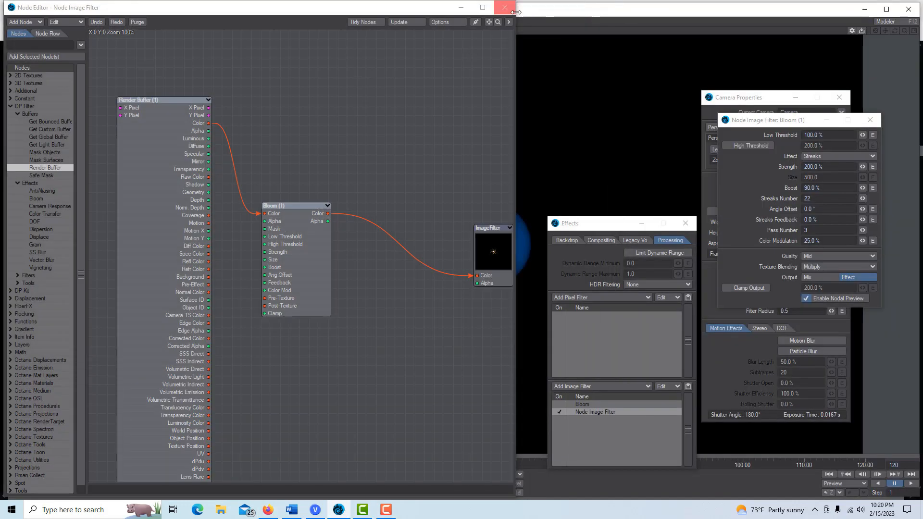
click(870, 120)
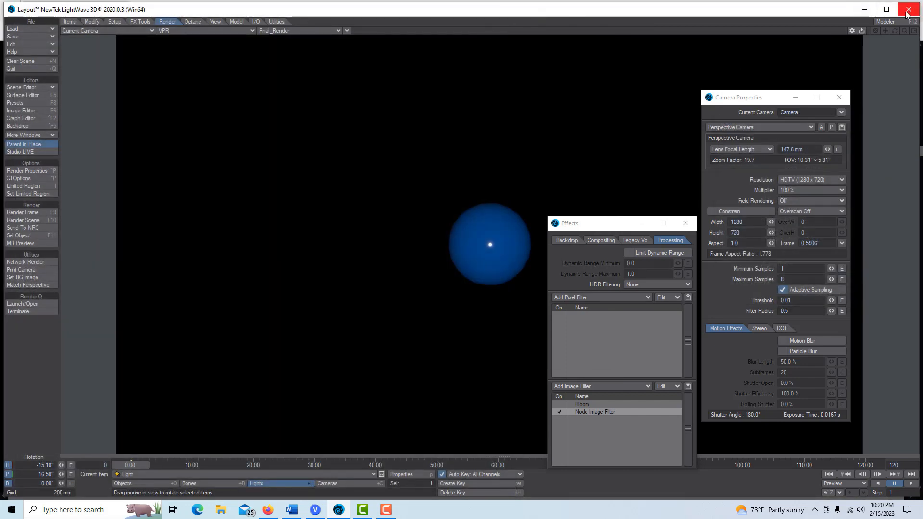
click(76, 21)
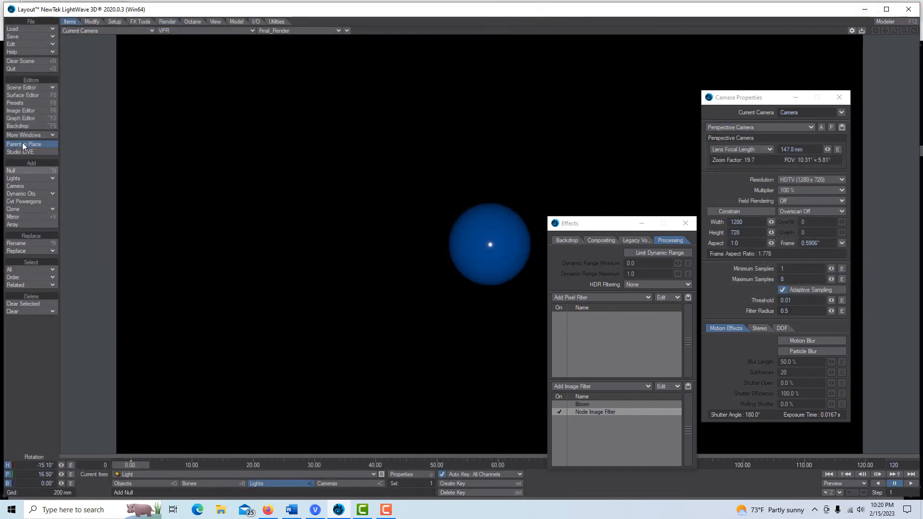
click(28, 64)
click(434, 391)
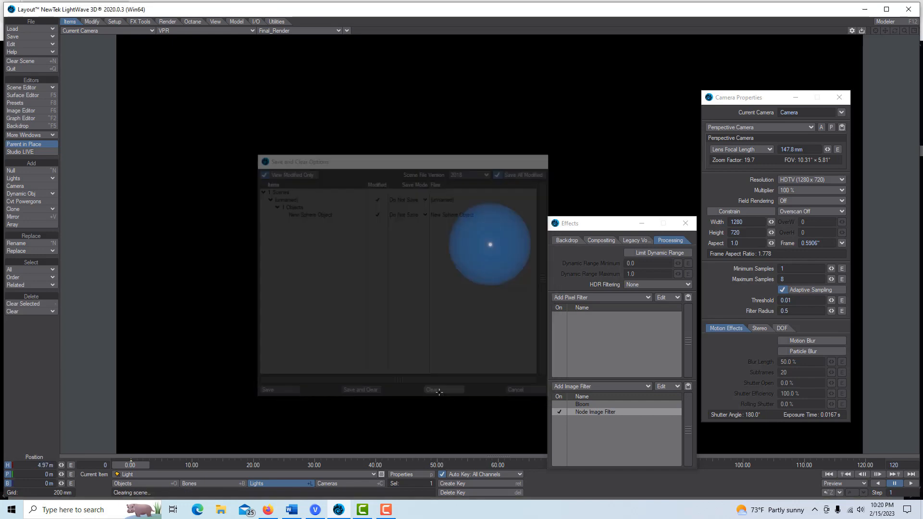
Close the Camera Properties and Effects windows and maximize the Layout window.
click(839, 98)
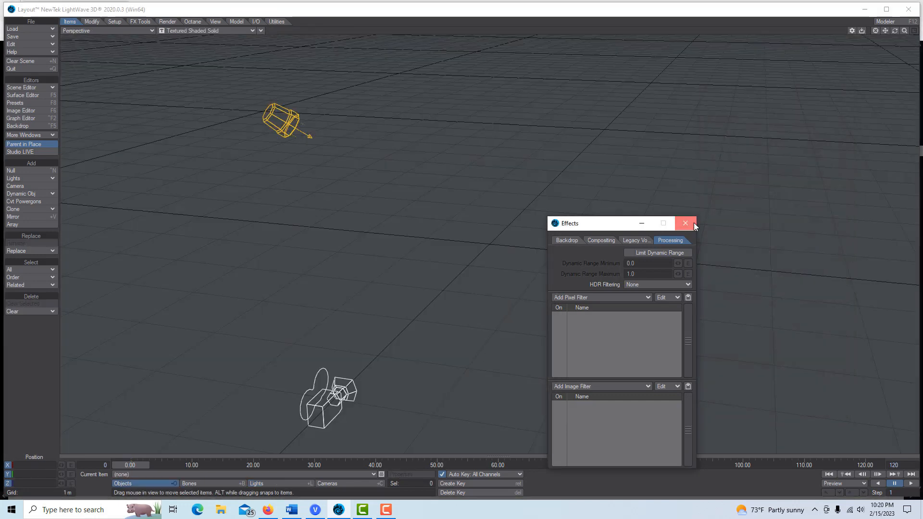
click(685, 223)
click(885, 10)
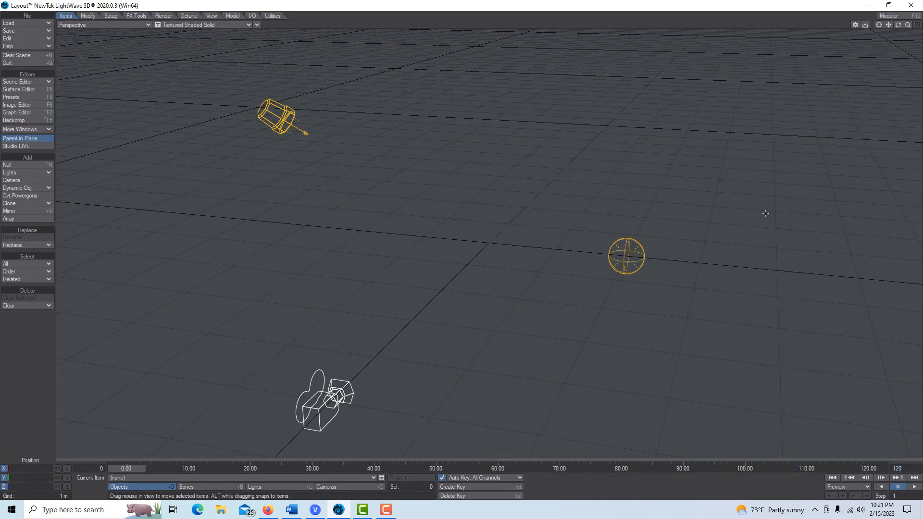
Create a Globe sphere with a 500 mm radius, 24 sides and 12 segments, centered at the origin.
click(233, 16)
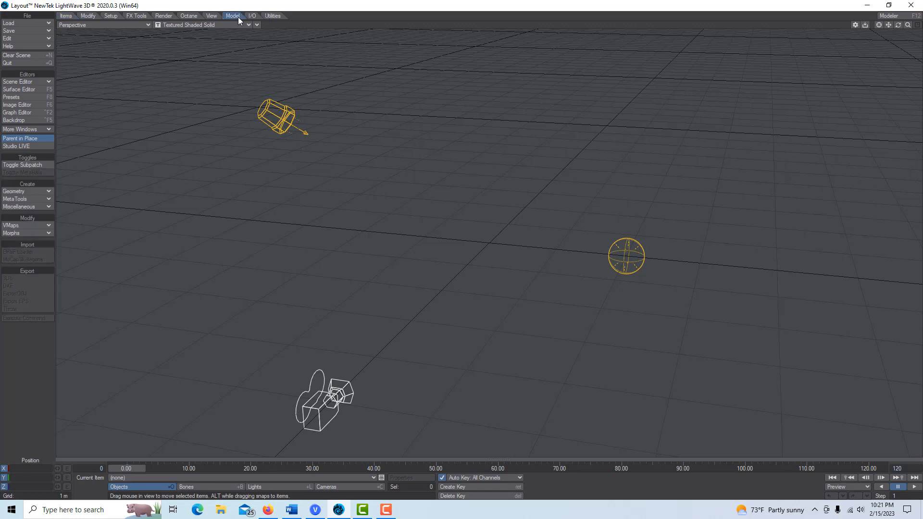
click(24, 195)
click(22, 192)
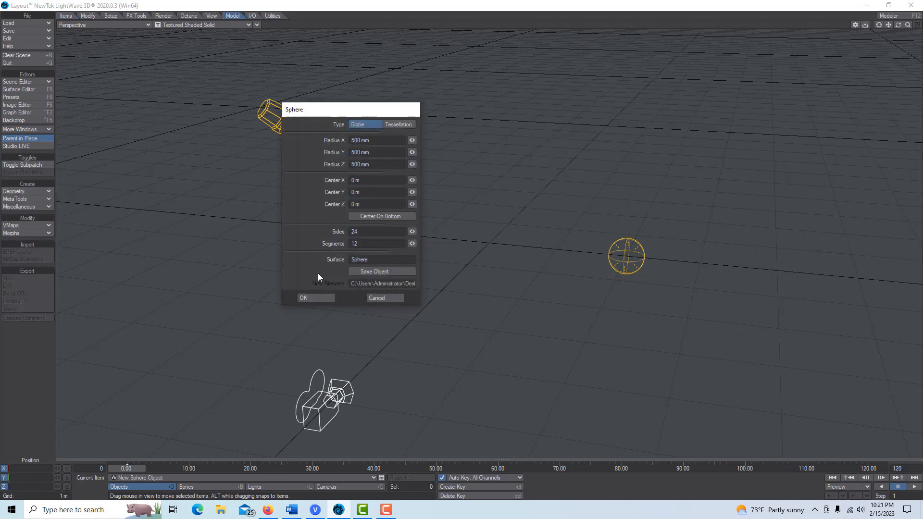
click(317, 298)
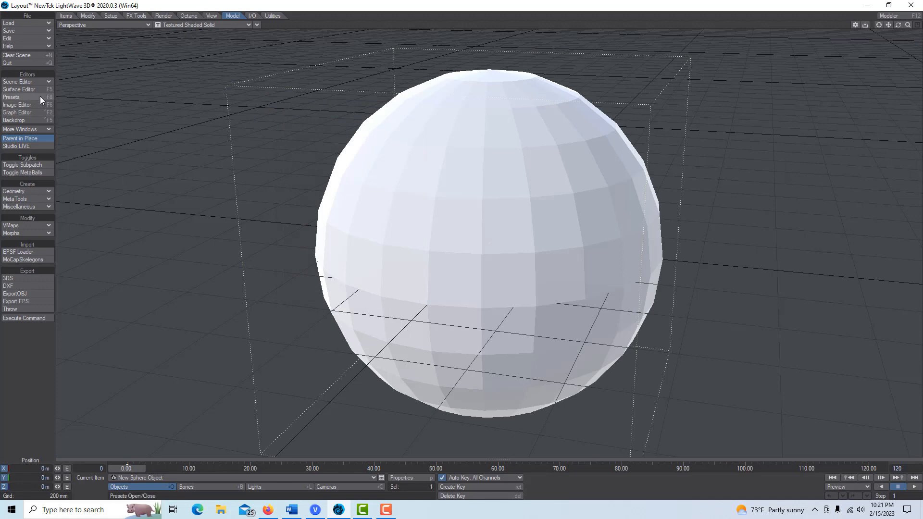
Enable Smoothing on the Sphere surface and close the Surface Editor.
click(31, 89)
click(802, 398)
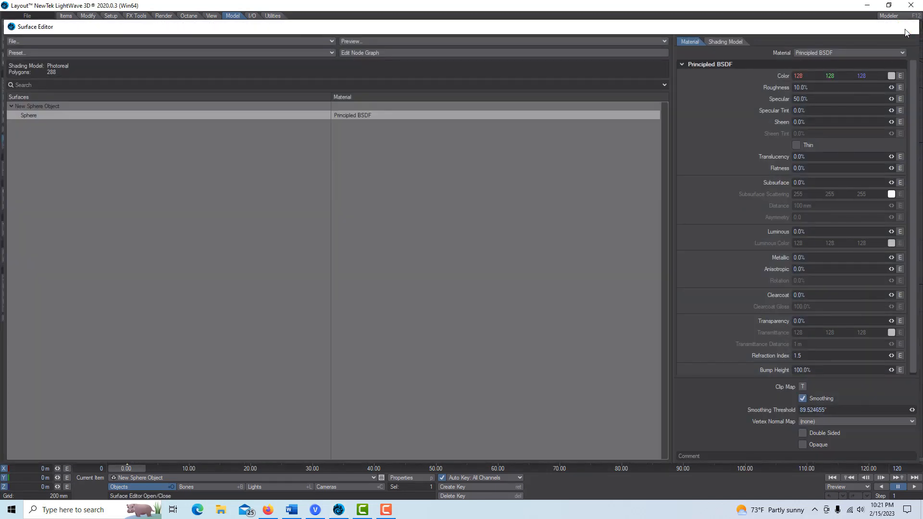
click(900, 31)
drag(907, 26, 895, 7)
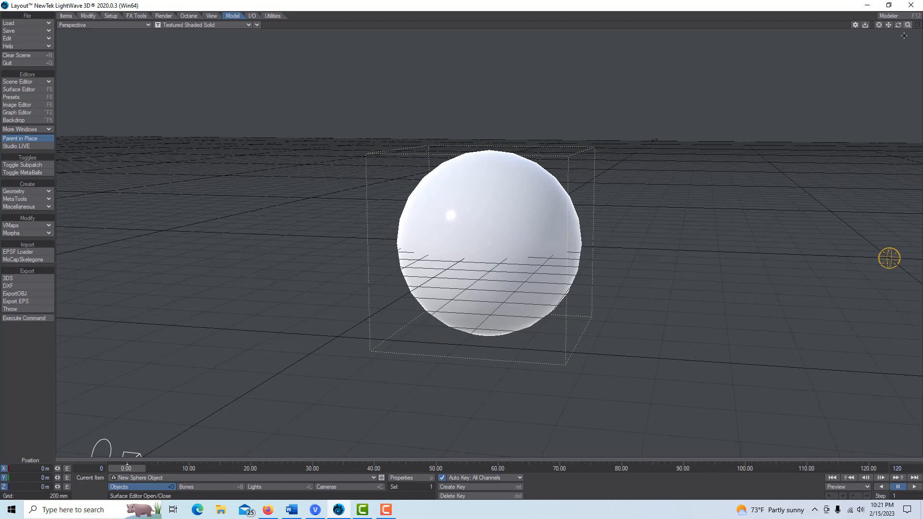
Match the camera to the current perspective view of the sphere.
click(257, 25)
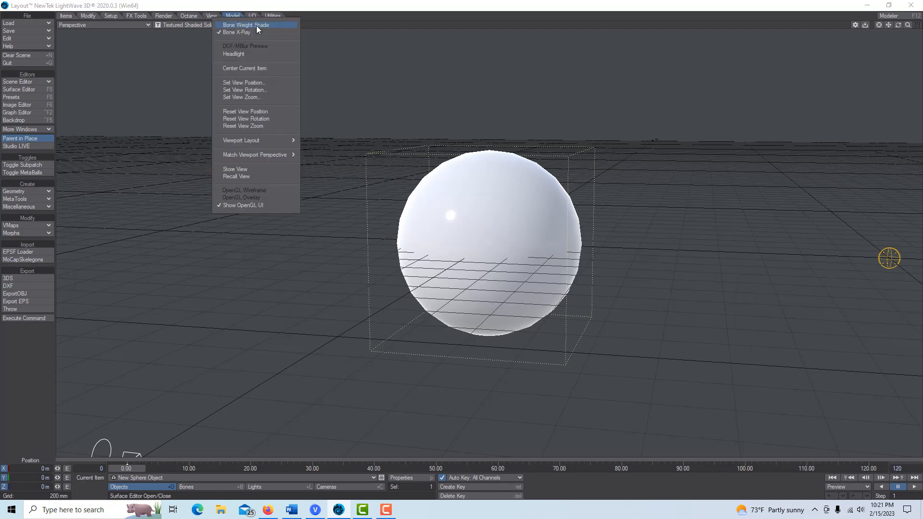
mouse_move(265, 155)
click(323, 153)
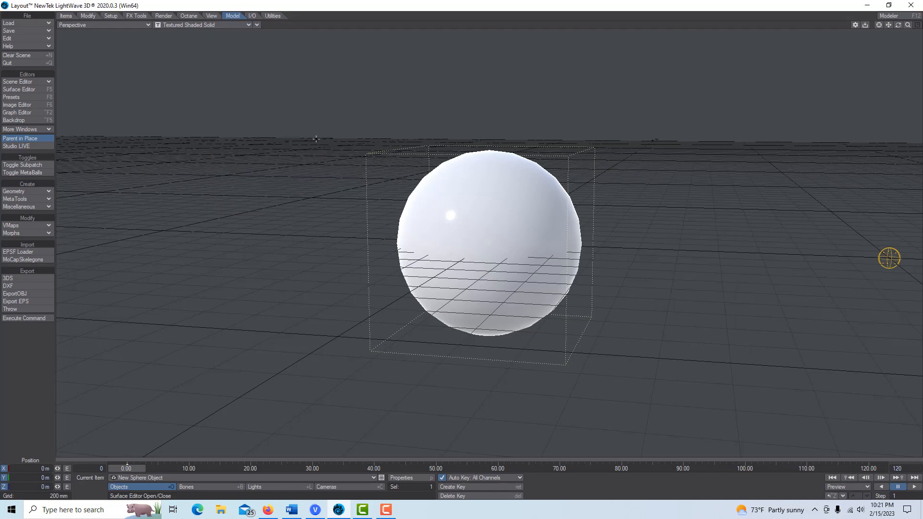
Set the viewport to VPR rendering and look through the current camera.
click(230, 26)
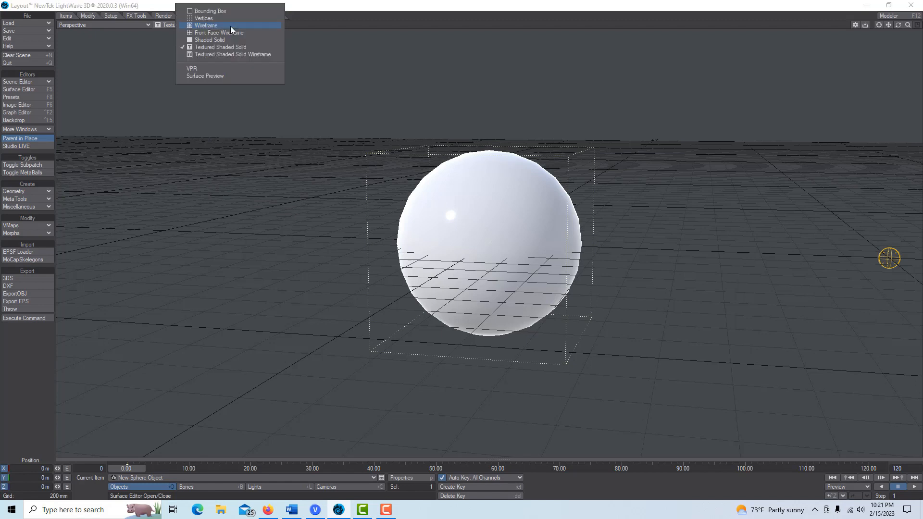
click(220, 70)
click(148, 25)
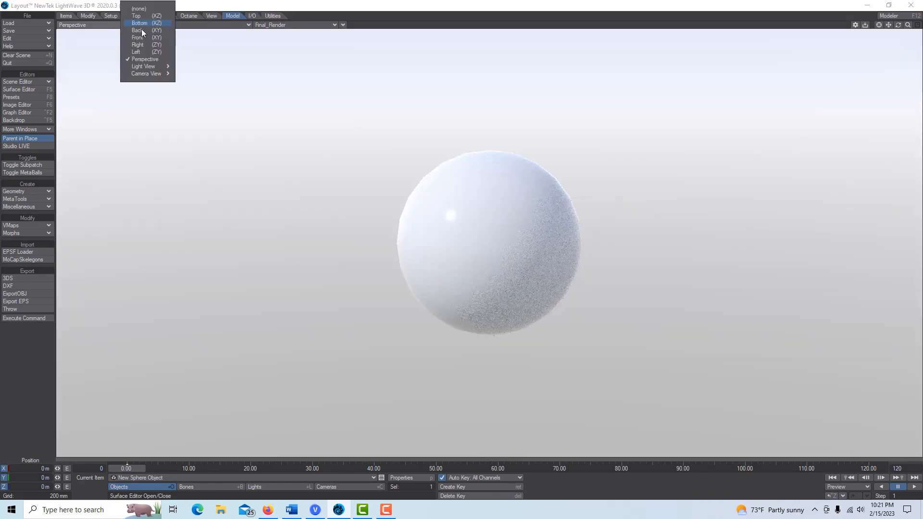
mouse_move(166, 68)
click(202, 77)
Disable the Backdrop environment in the Effects window and close the window.
click(26, 113)
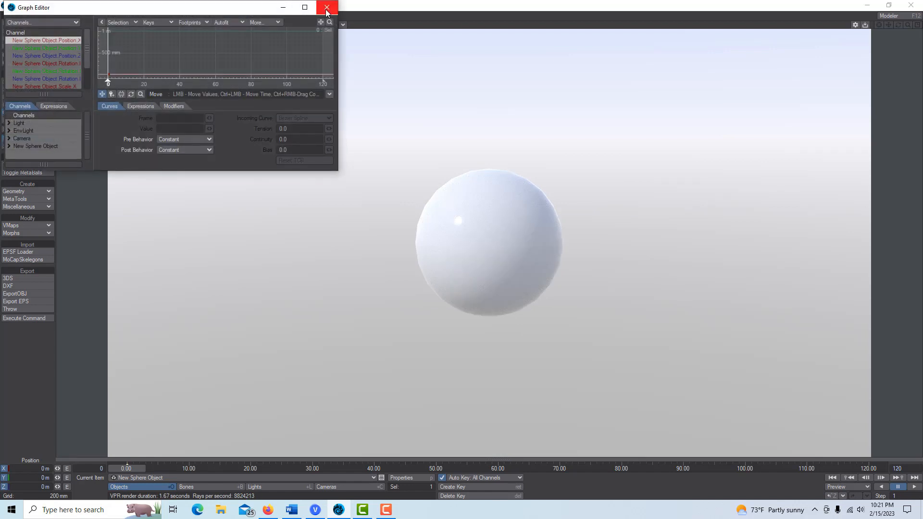
click(327, 7)
click(24, 121)
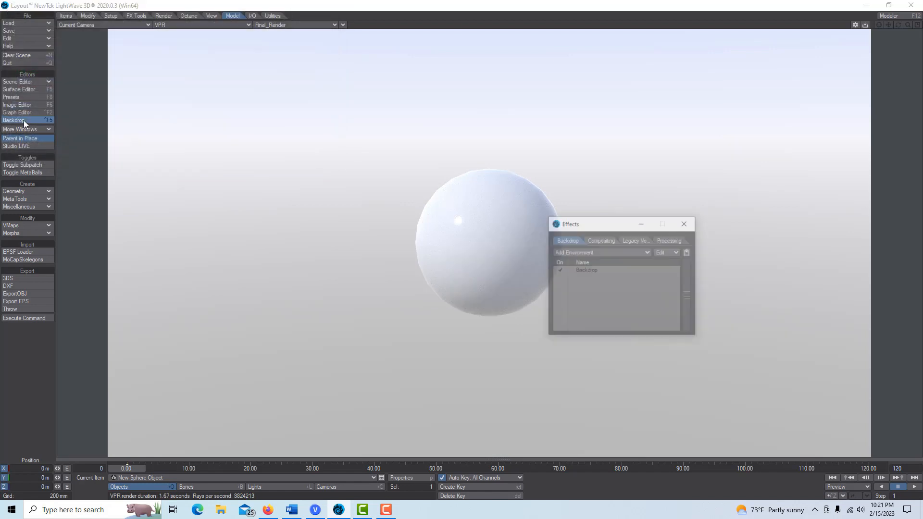
click(559, 270)
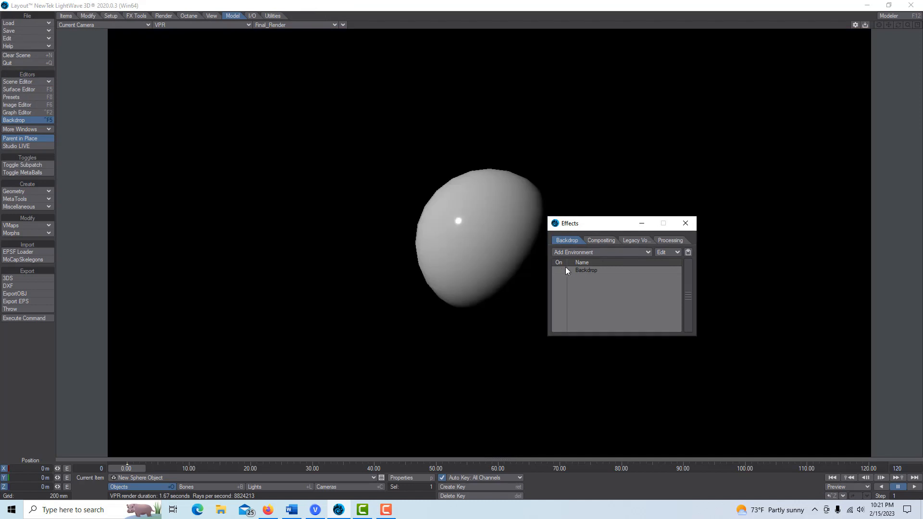
click(685, 223)
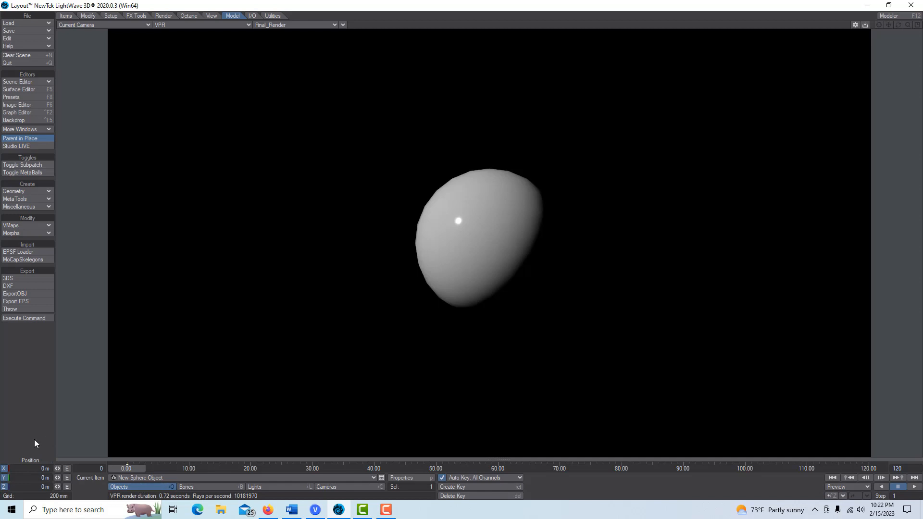
Rotate the Light to heading -9.70° and pitch 11.70° to light the sphere from the front.
click(269, 488)
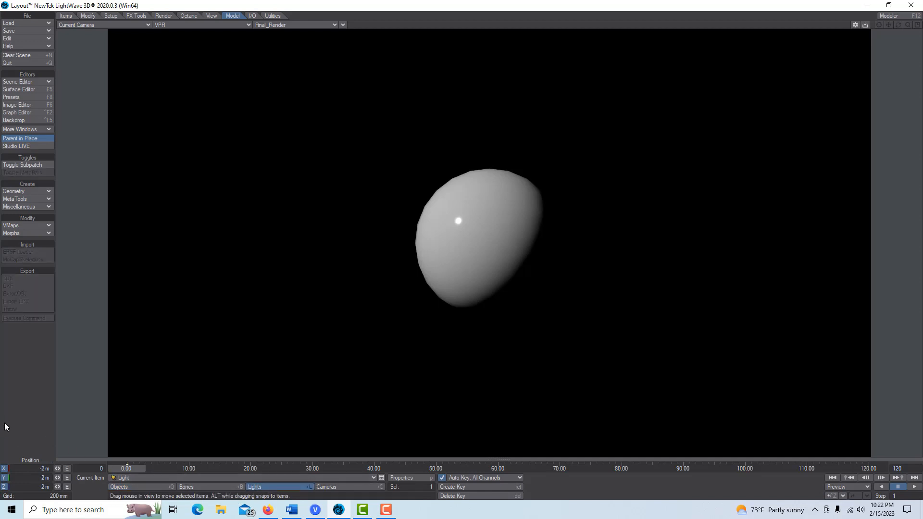
key(y)
mouse_move(58, 477)
mouse_down()
mouse_move(39, 477)
mouse_move(54, 469)
mouse_move(5, 468)
mouse_move(56, 477)
mouse_up()
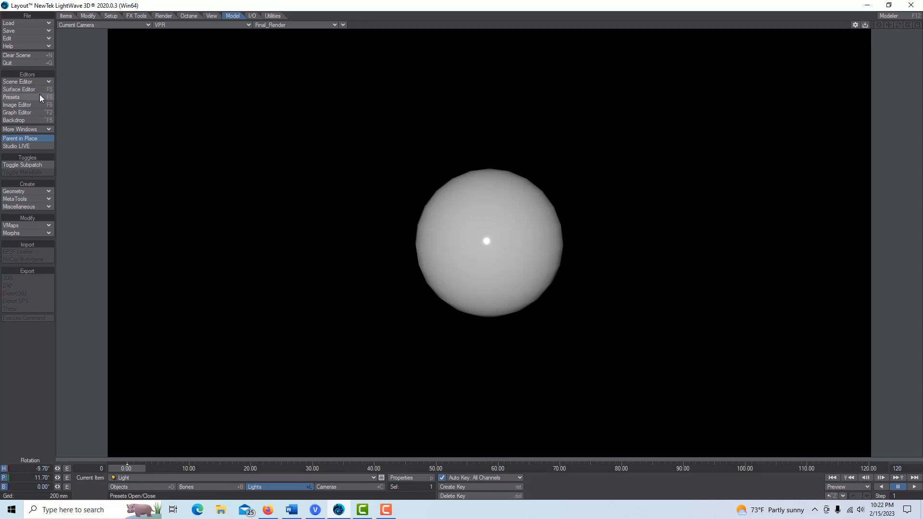
Add a Node Image Filter in the scene's processing effects and open its node graph.
click(33, 122)
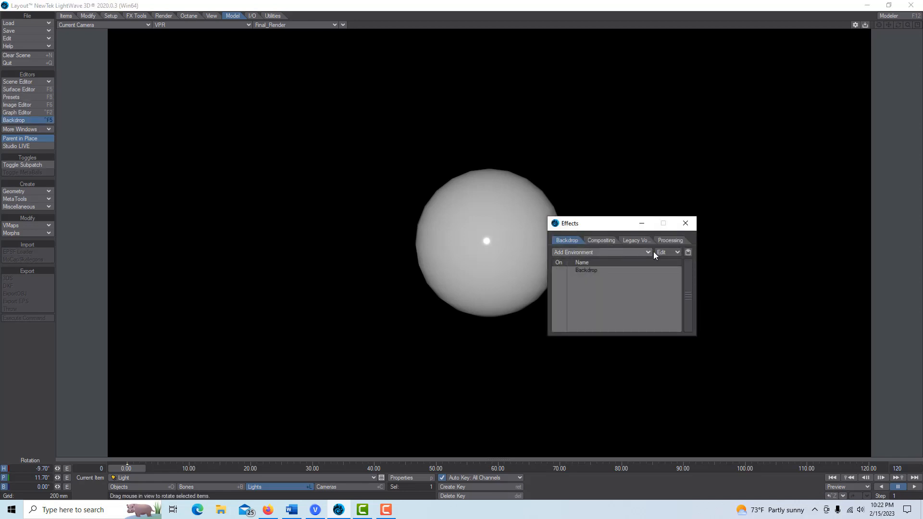
click(669, 241)
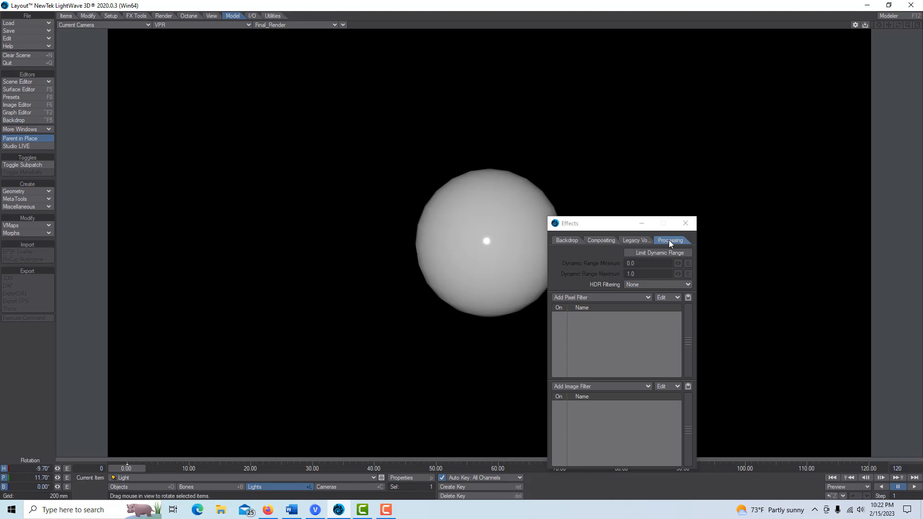
click(643, 387)
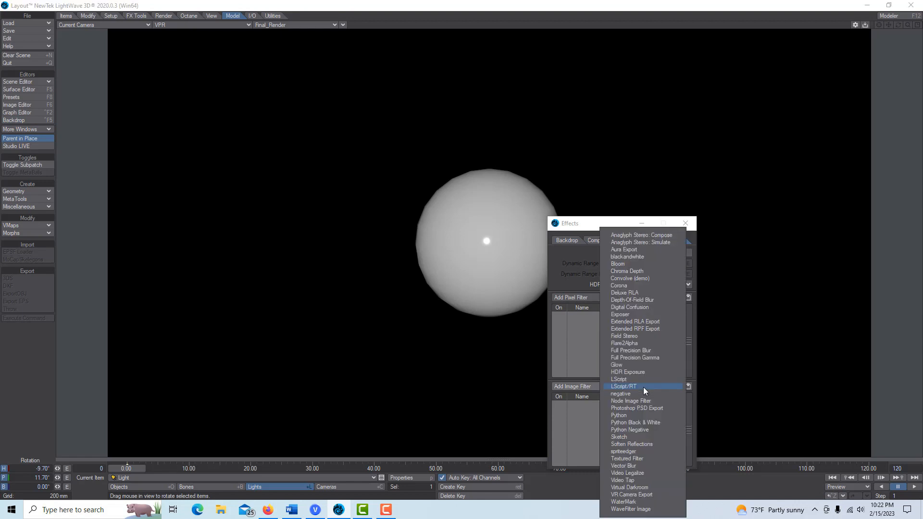
click(642, 400)
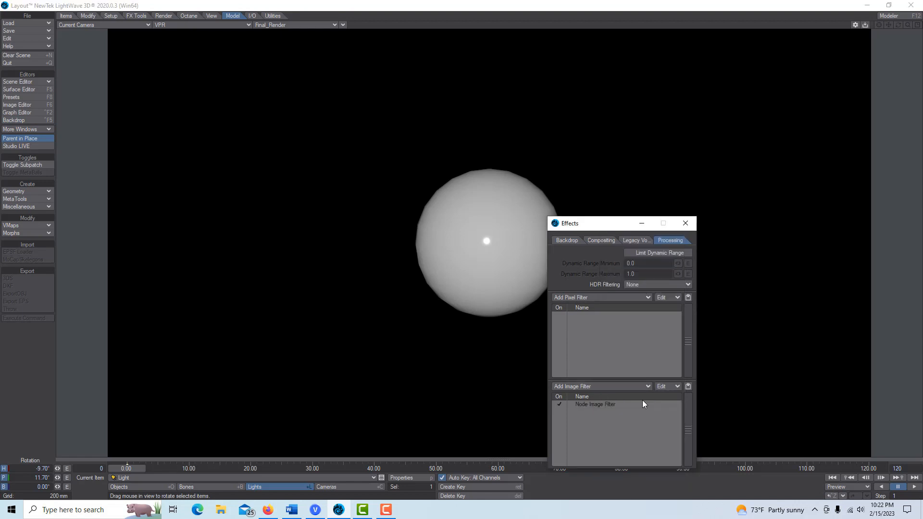
double_click(617, 405)
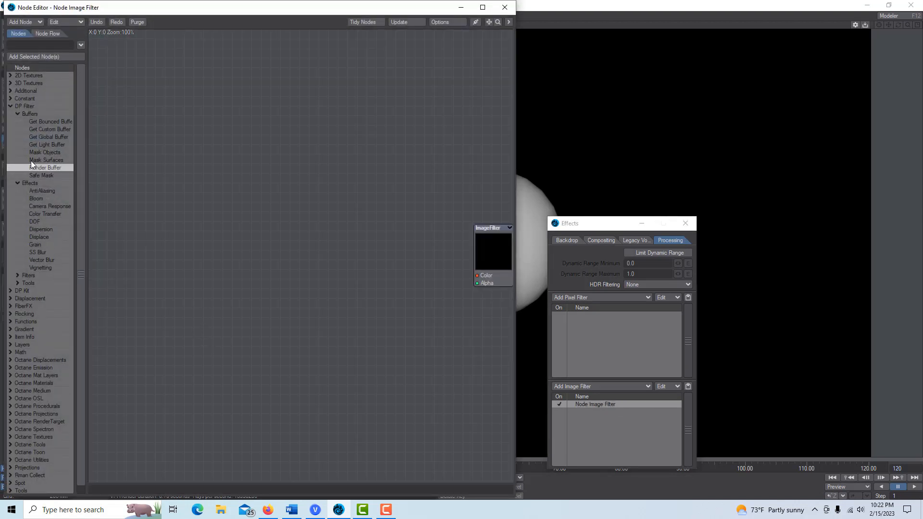
Add Render Buffer and Bloom nodes, connecting Color from Render Buffer through Bloom into the ImageFilter node's Color input.
drag(43, 168, 165, 249)
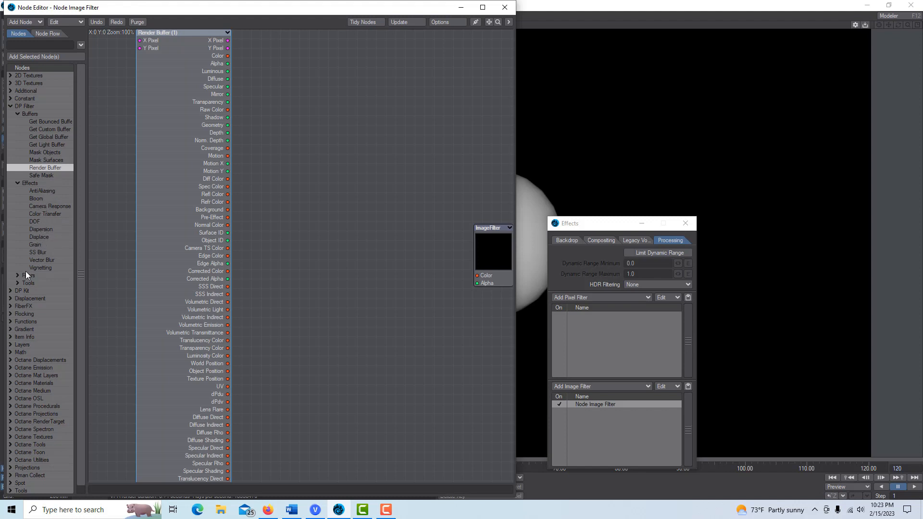
click(42, 199)
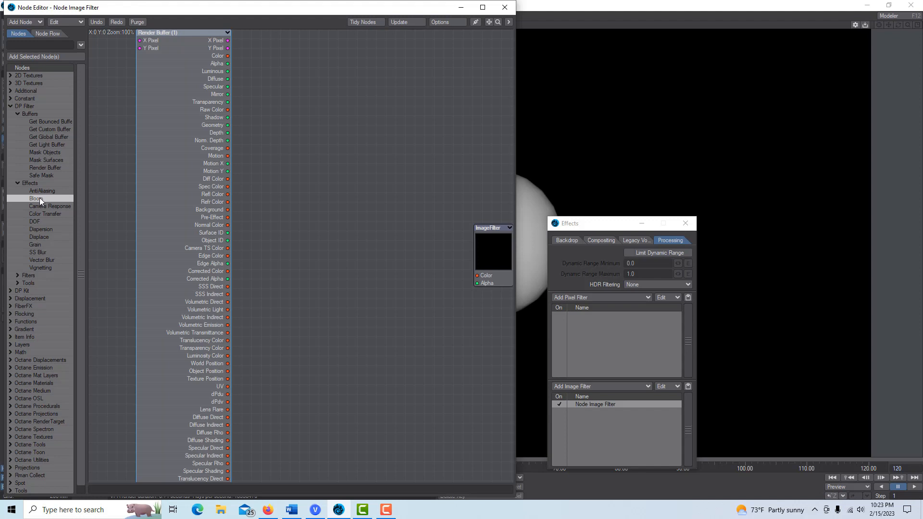
double_click(40, 199)
drag(295, 252, 339, 237)
drag(229, 55, 312, 195)
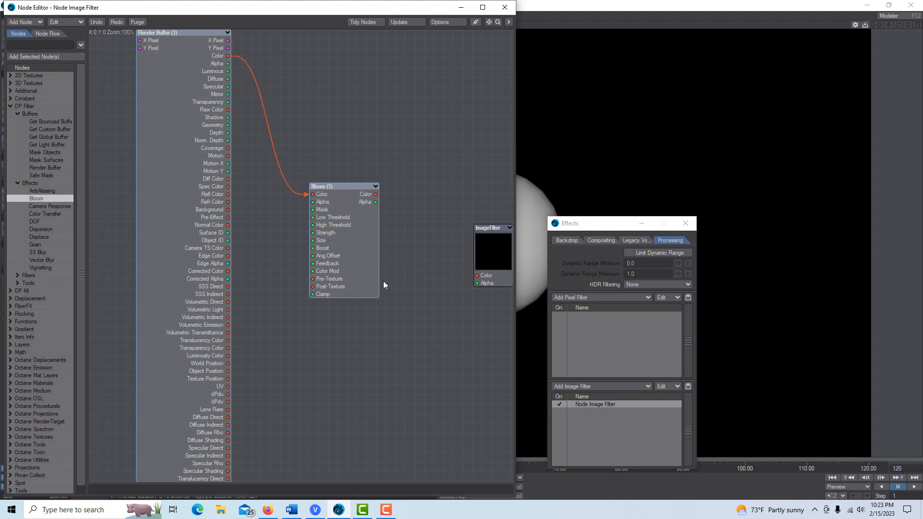
drag(375, 194, 475, 276)
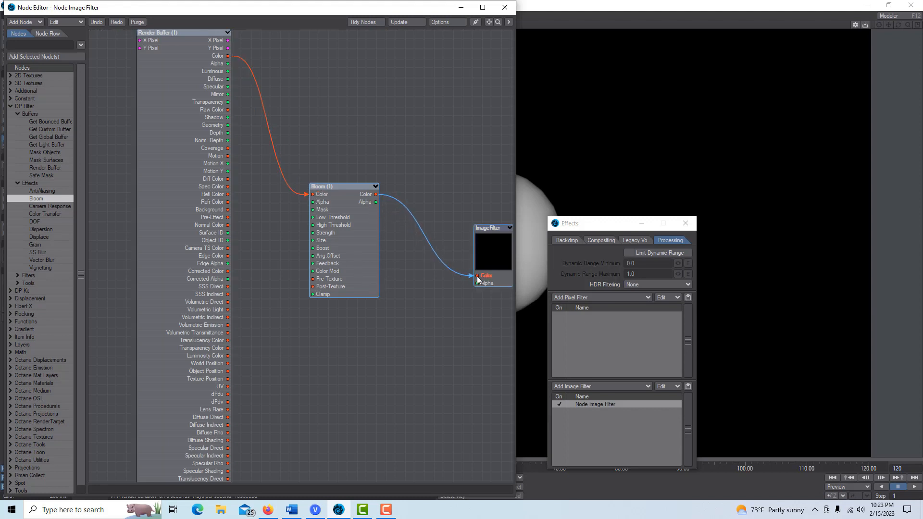
Open the Bloom node's properties, minimize the Node Editor and Effects windows, and move the properties window nearer the sphere.
drag(380, 14, 336, 63)
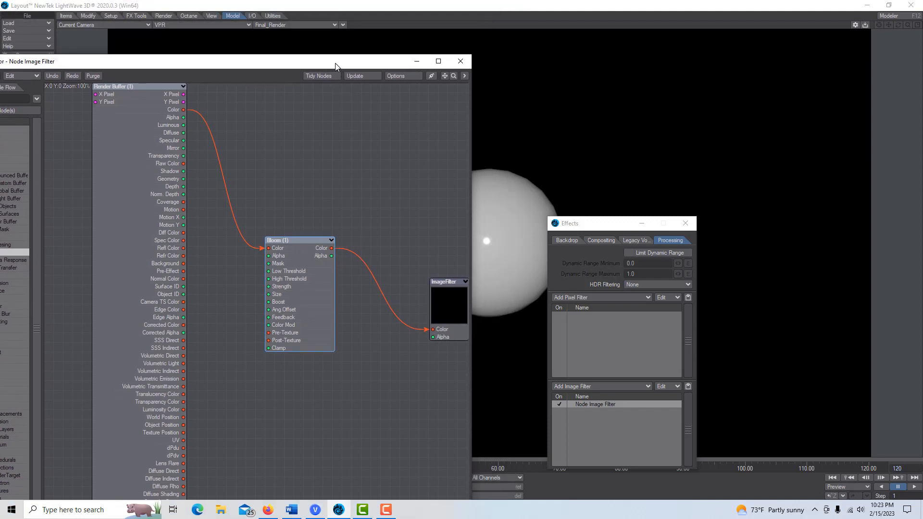
double_click(313, 301)
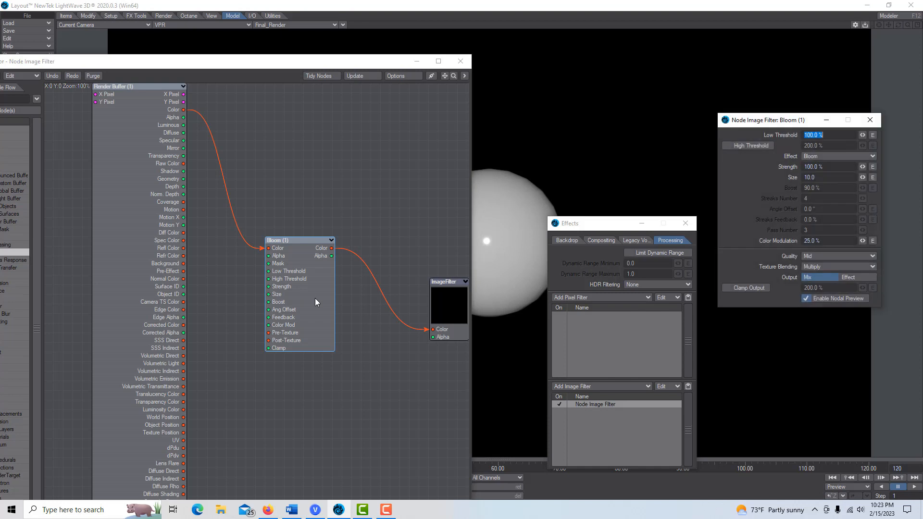
click(412, 63)
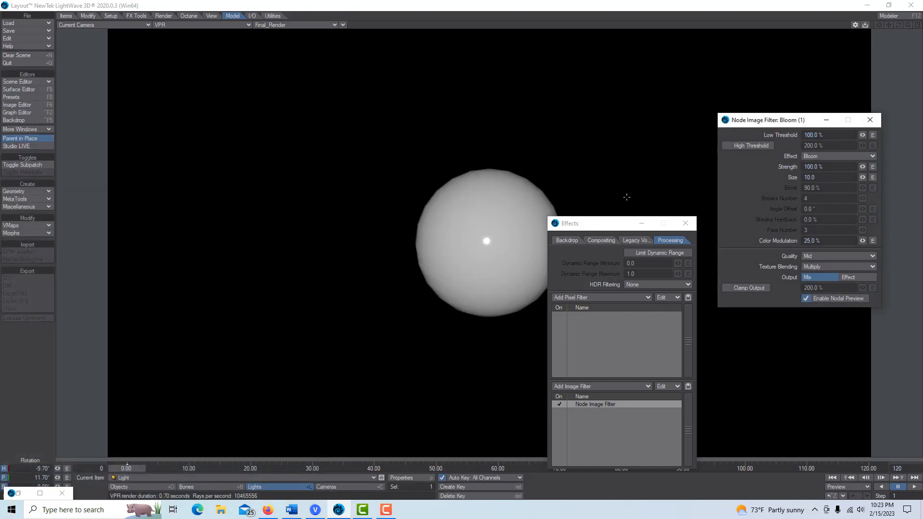
click(644, 226)
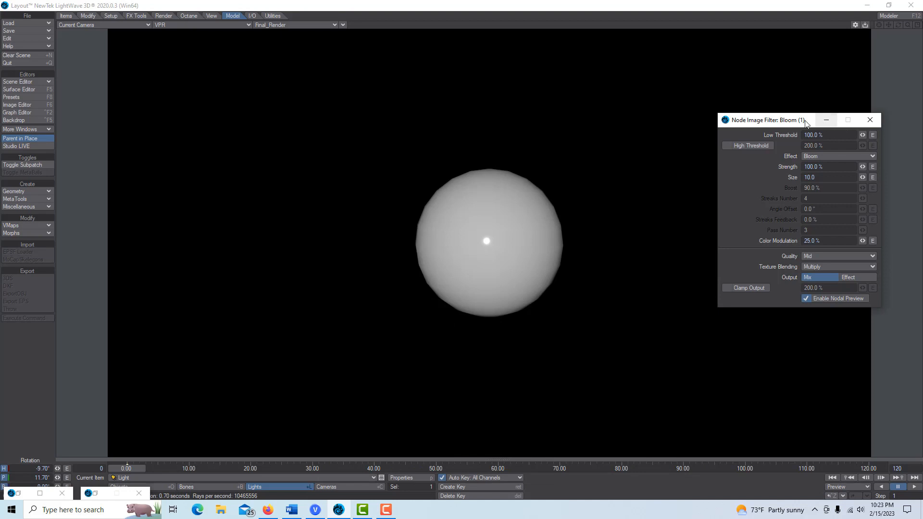
drag(808, 122, 767, 142)
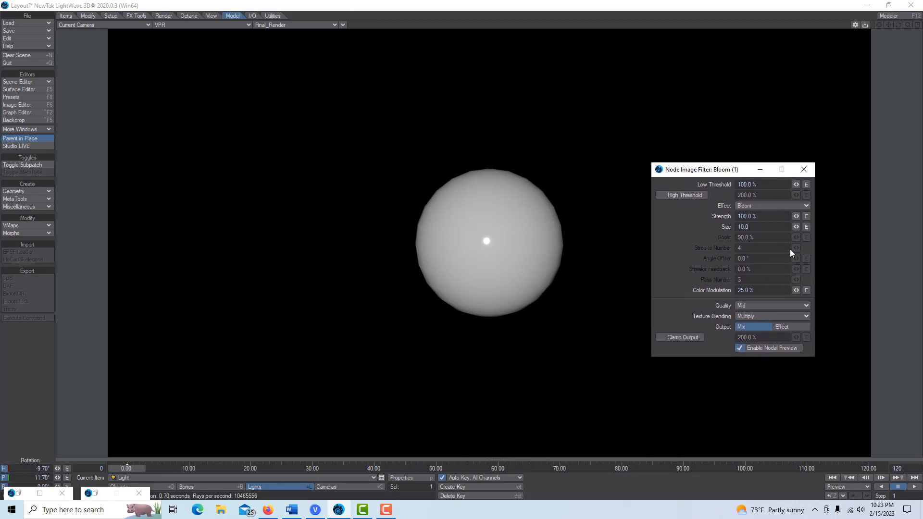
Switch the Bloom node's Effect to Streaks and render the current frame.
click(806, 205)
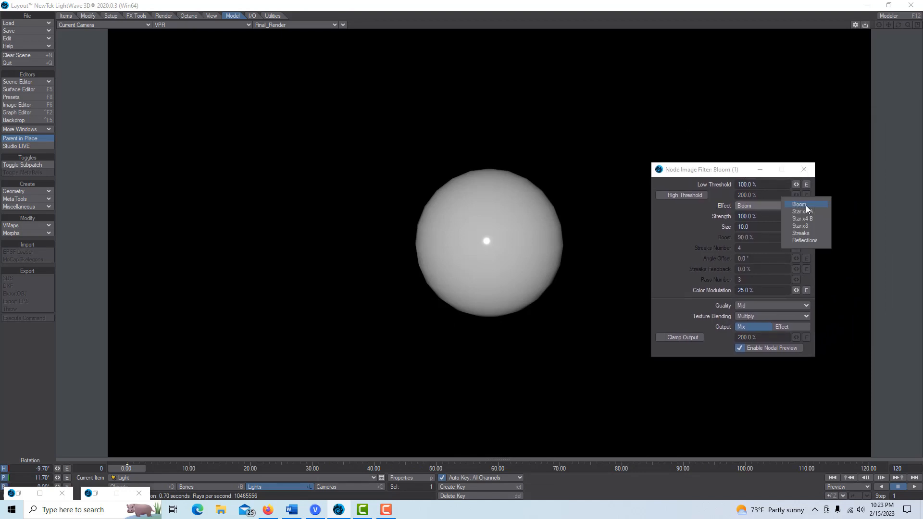
click(801, 234)
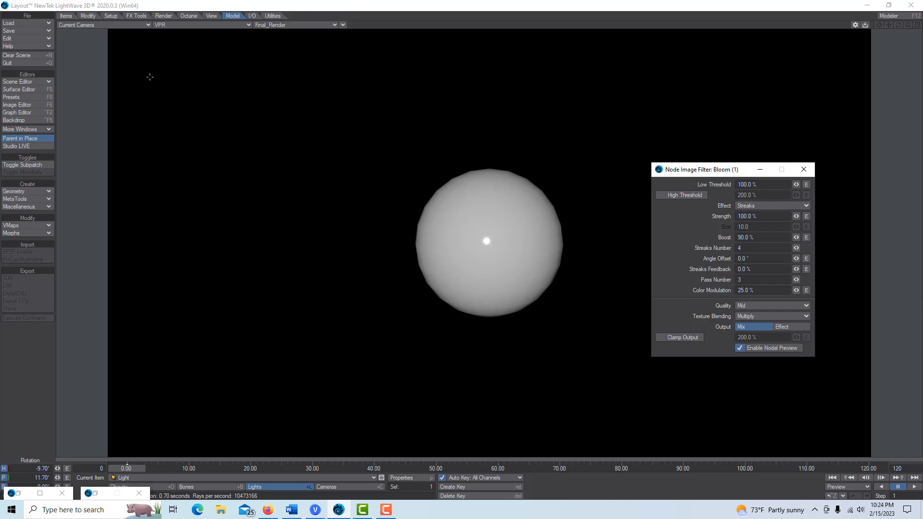
click(164, 16)
click(18, 208)
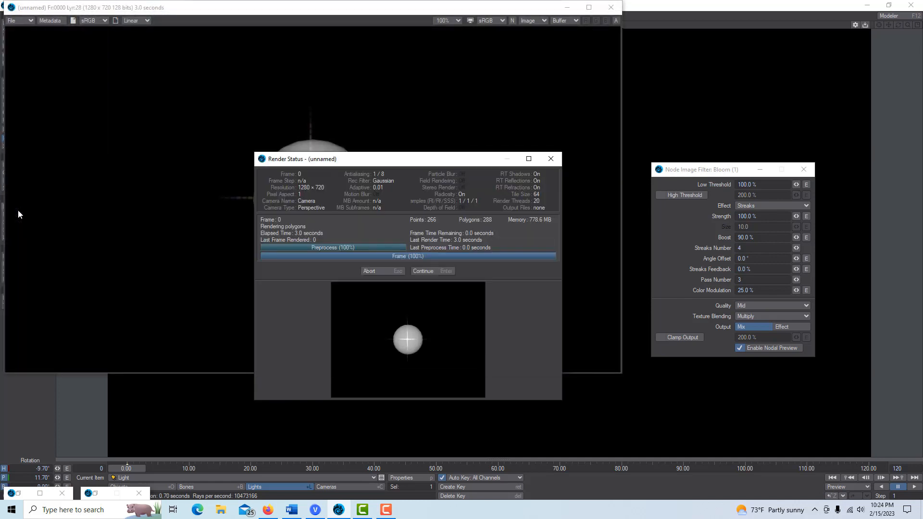
click(440, 272)
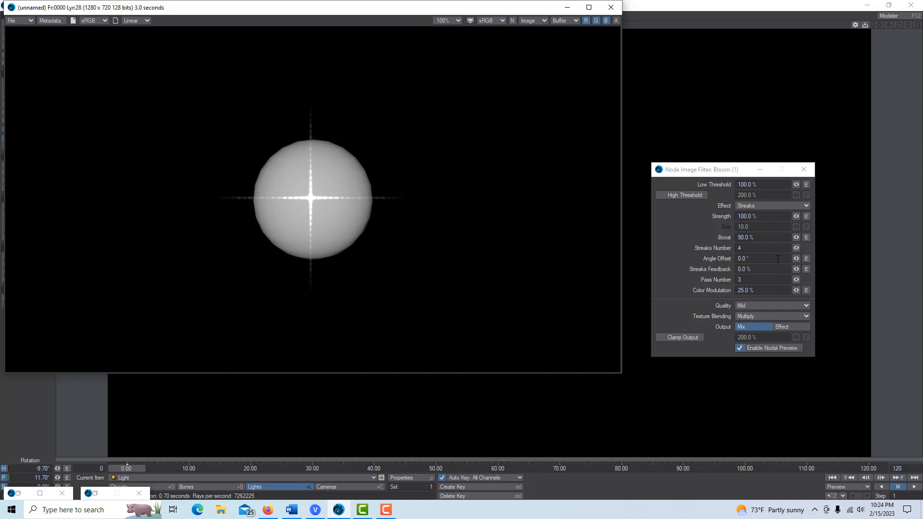
Set Streaks Number to 12, render the frame again, and minimize the finished render.
click(790, 249)
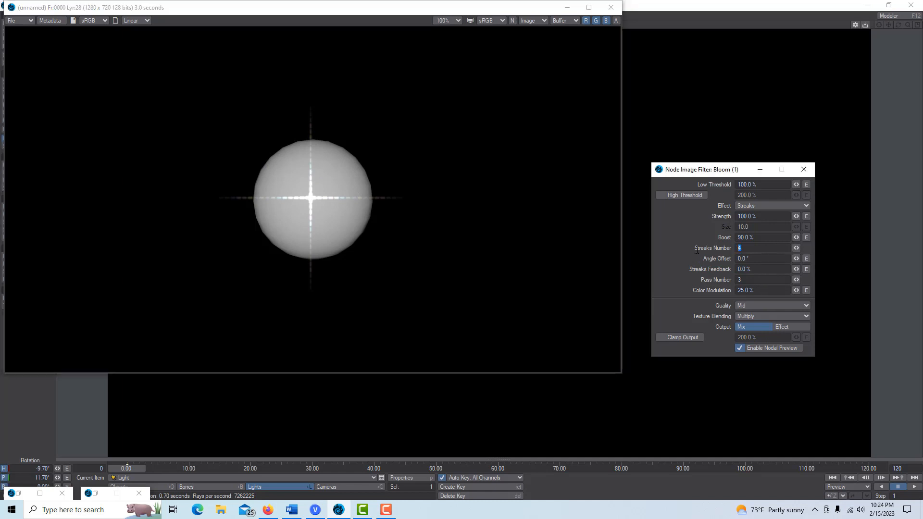
text(12)
key(Tab)
click(618, 7)
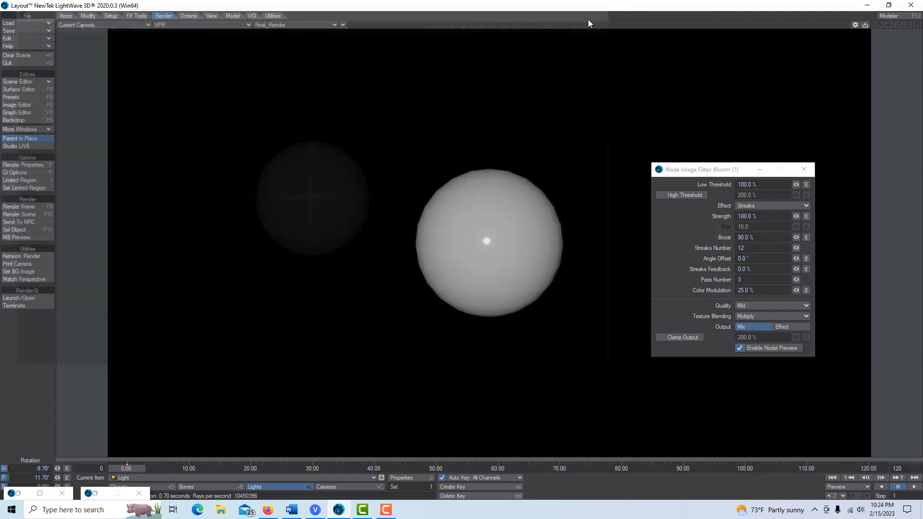
click(22, 207)
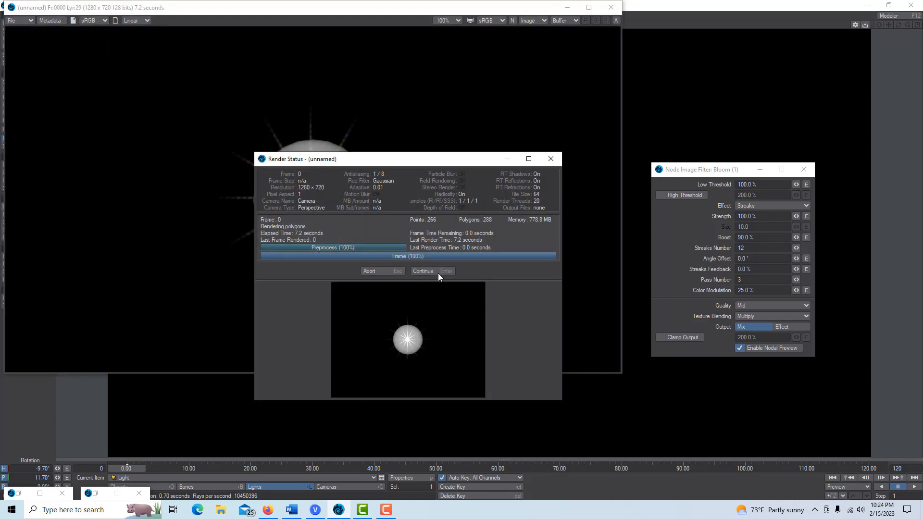
click(436, 271)
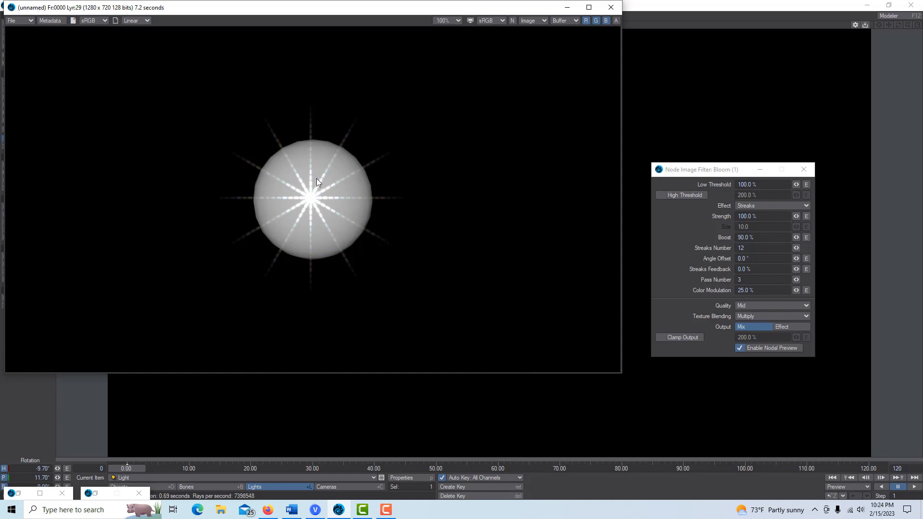
click(566, 9)
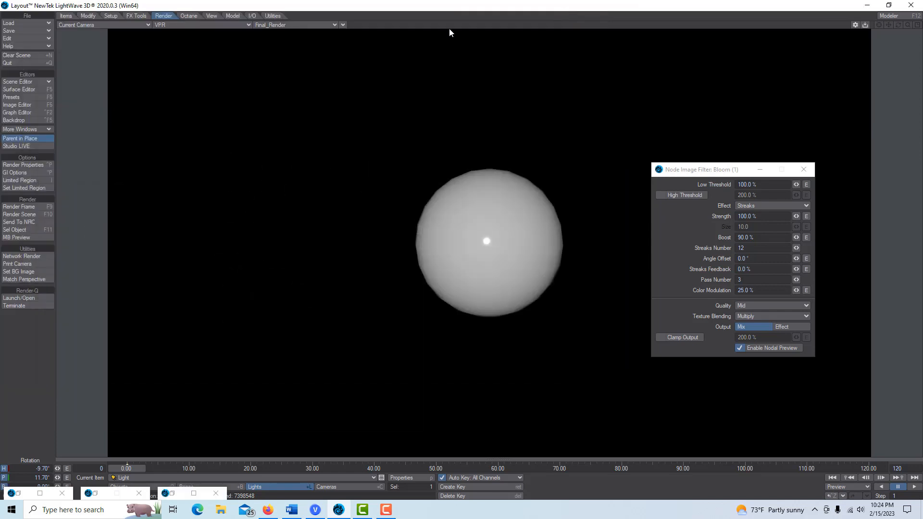
Change the Sphere surface color to red (191, 0, 0), minimize the Surface Editor, and render the frame.
click(28, 90)
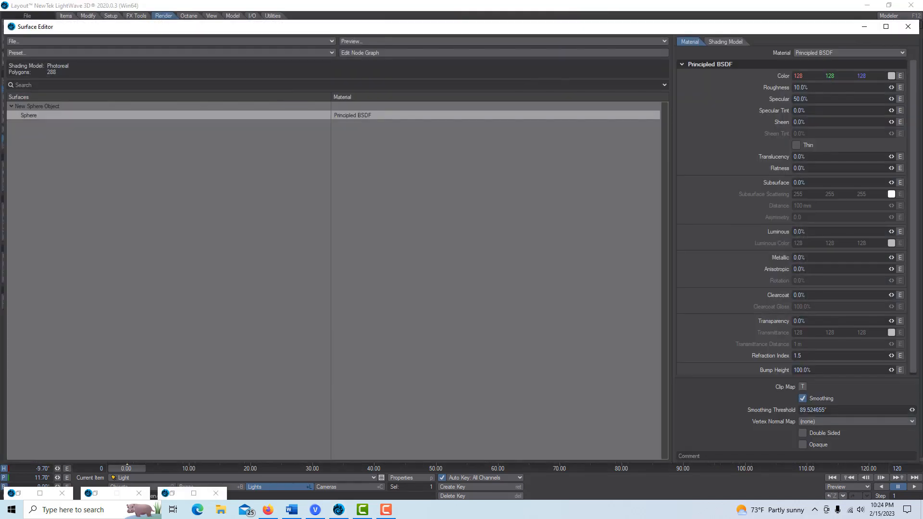
click(889, 76)
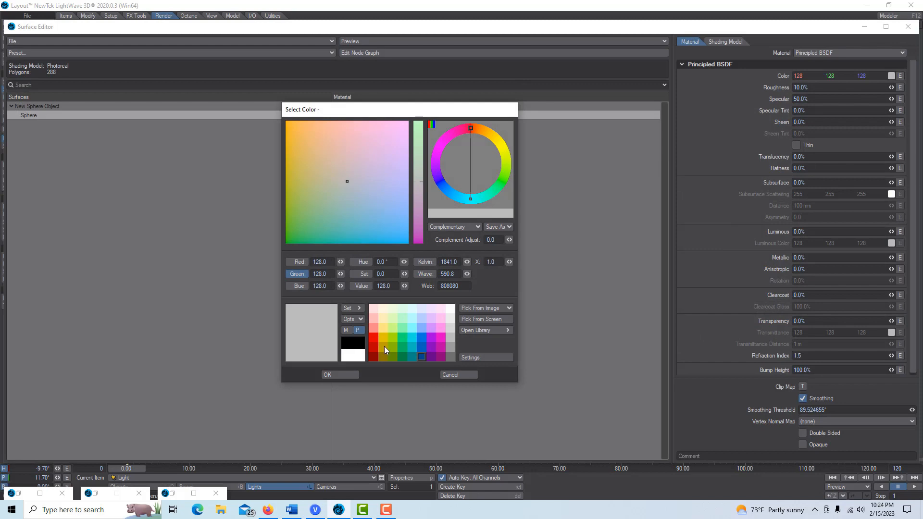
click(377, 336)
click(334, 375)
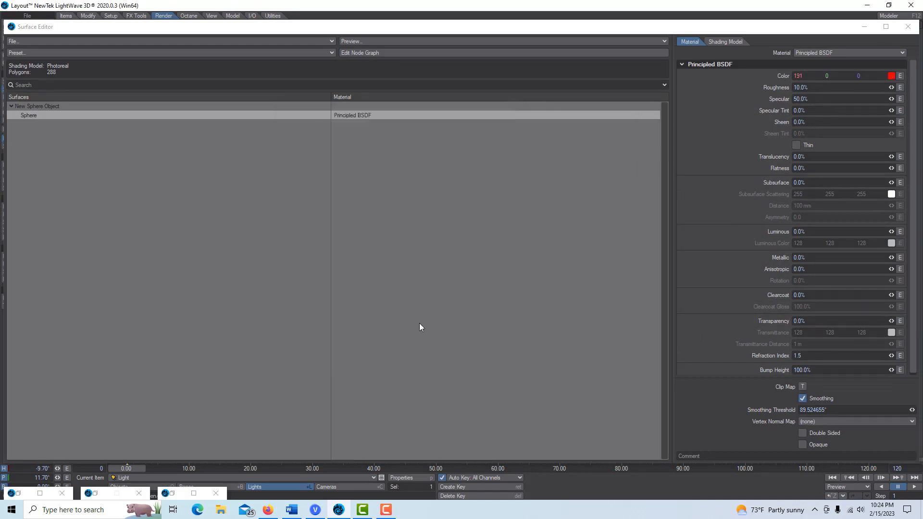
click(865, 27)
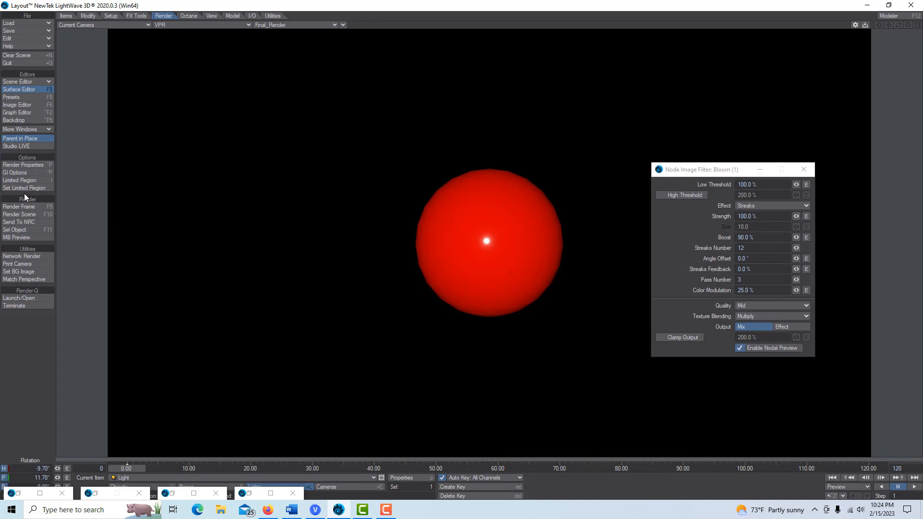
click(34, 208)
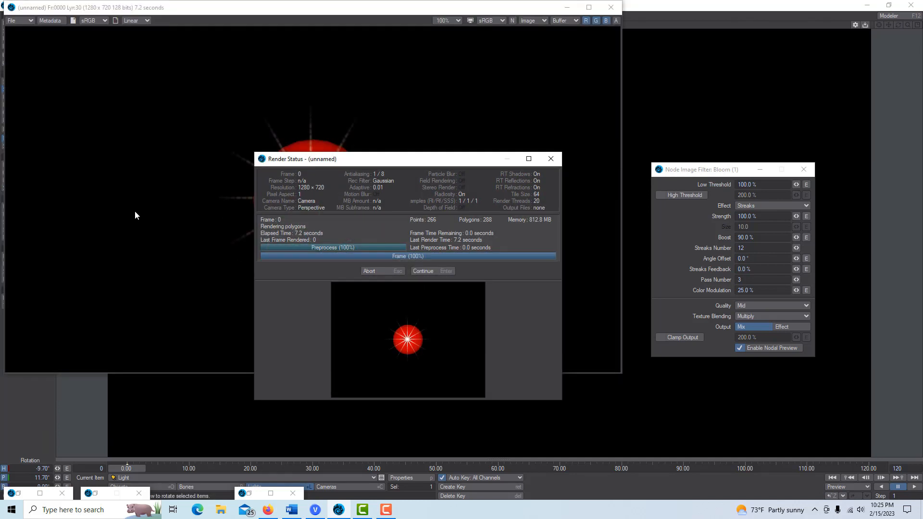
click(424, 271)
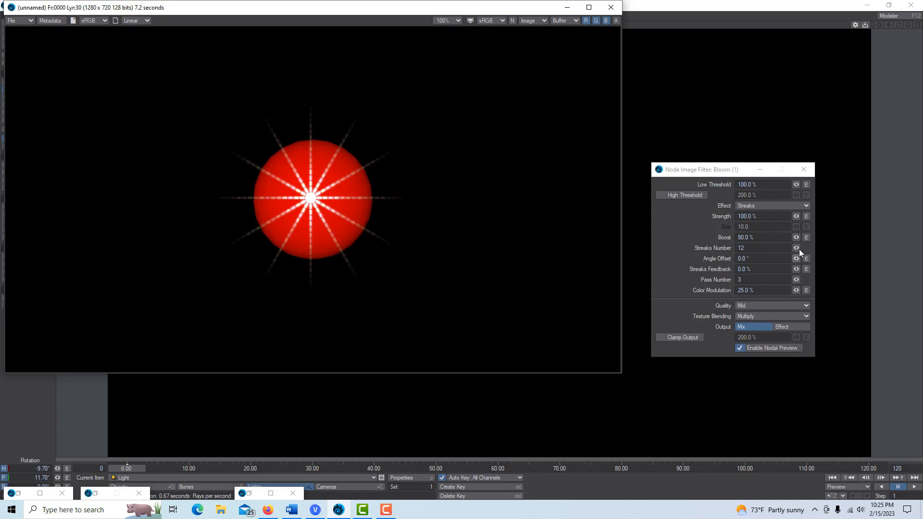
Set the Bloom node's Output to Effect and render the frame to isolate the streaks.
click(789, 325)
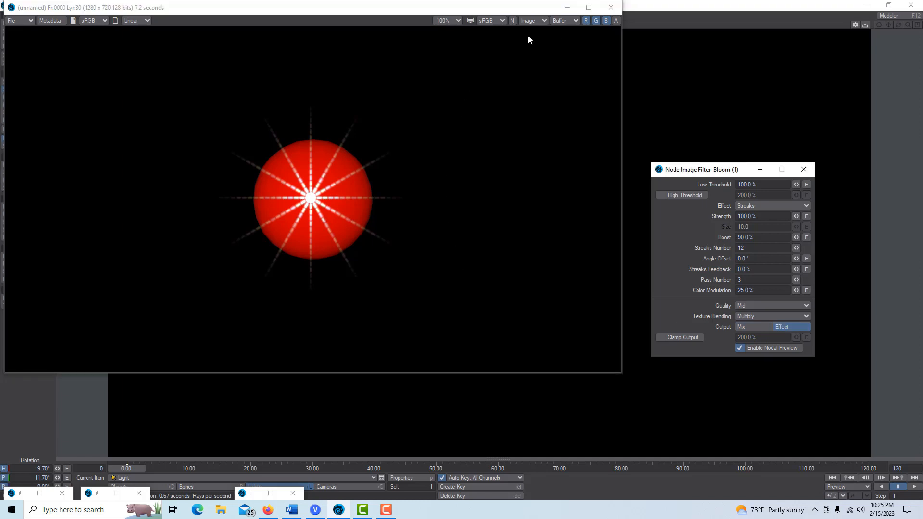
click(610, 7)
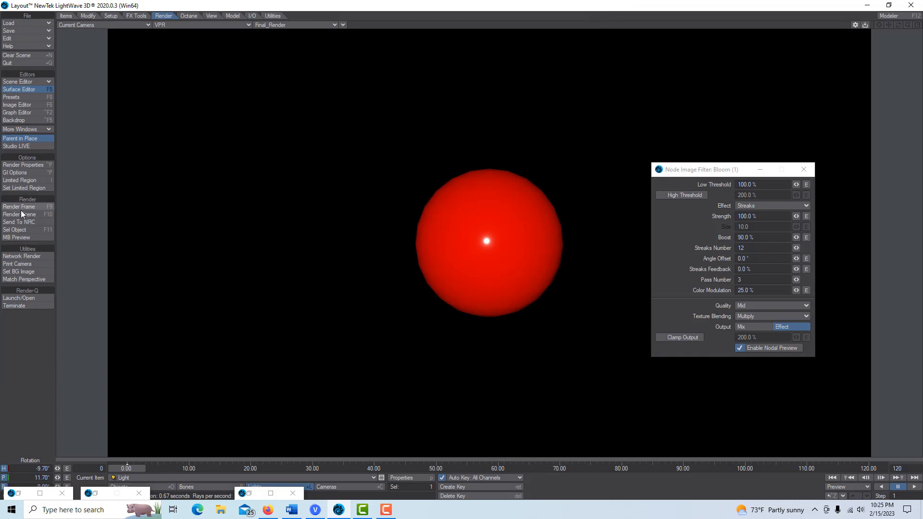
click(20, 208)
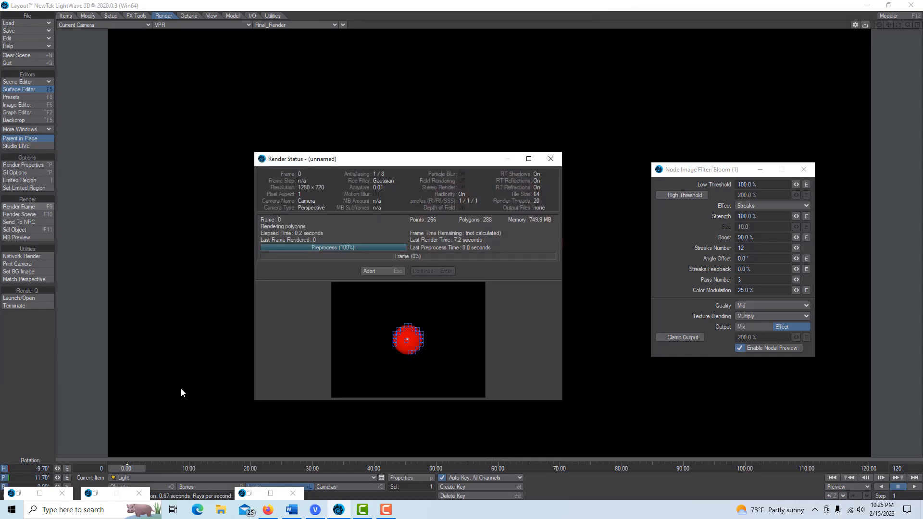
click(417, 271)
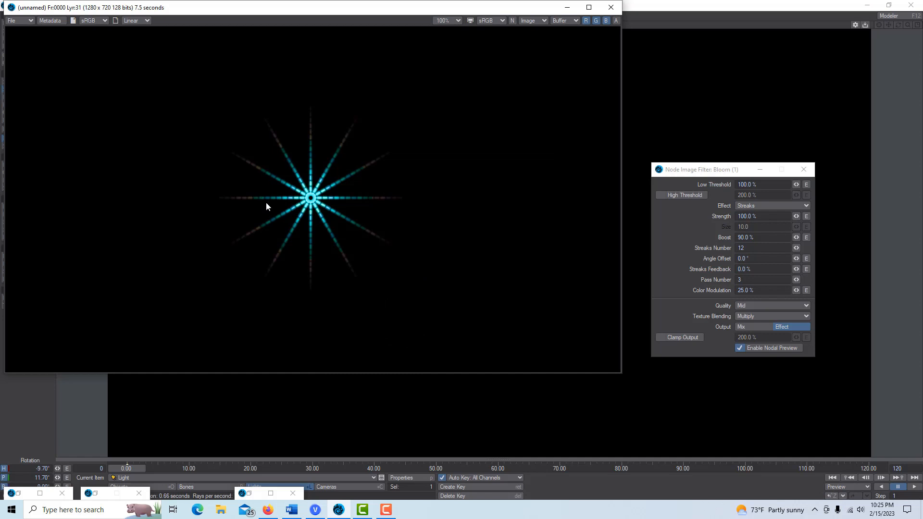
Keep Texture Blending at Multiply, and set the Bloom node's Color Modulation to 50% and Quality to Very High.
click(806, 316)
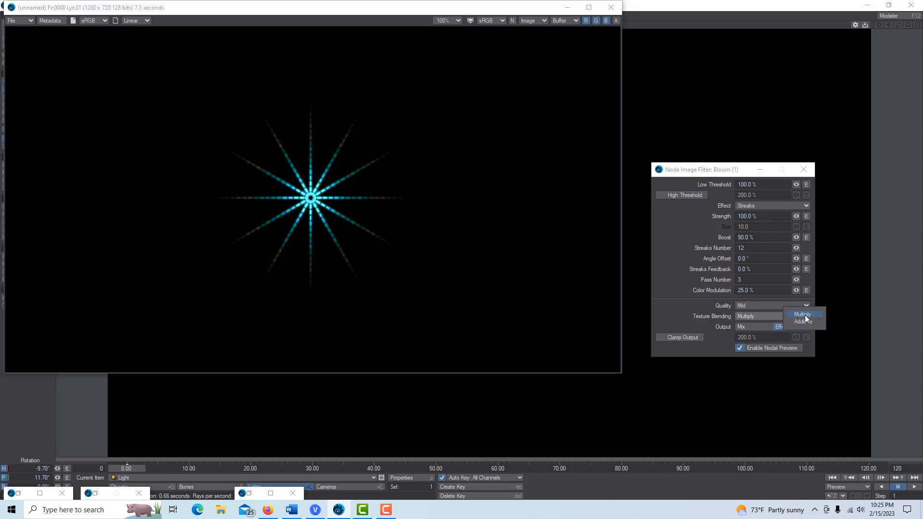
click(805, 316)
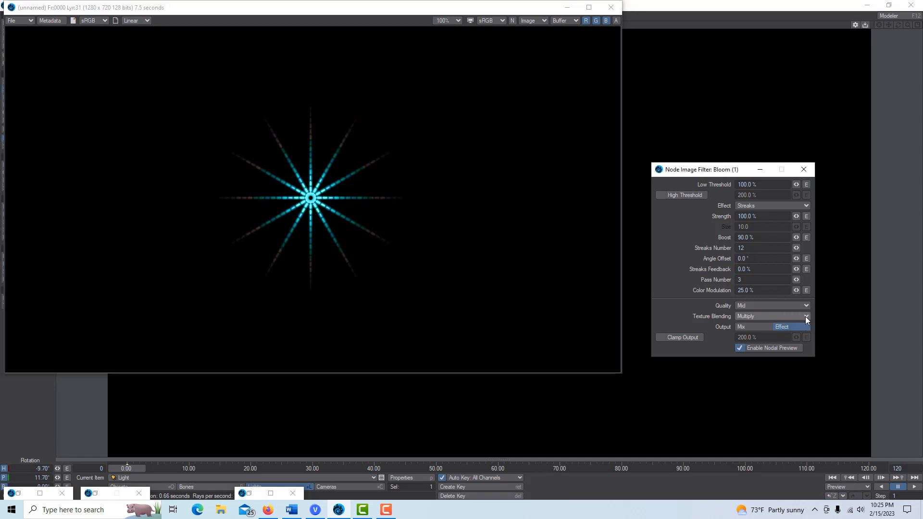
click(758, 290)
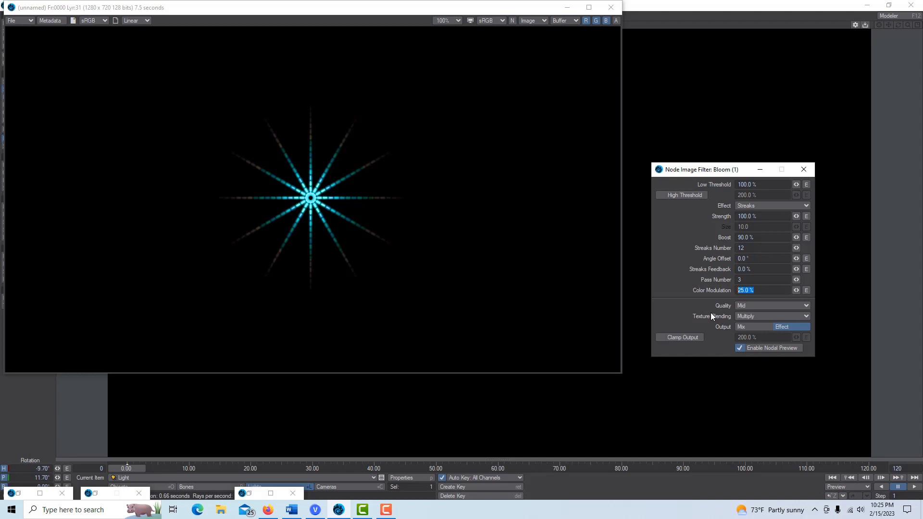
text(52)
key(BackSpace)
drag(820, 117, 770, 372)
click(801, 306)
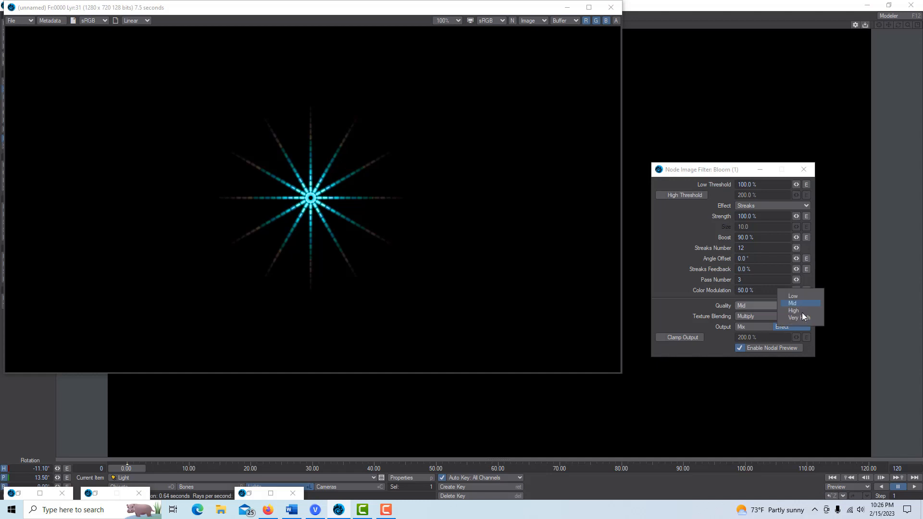
click(803, 317)
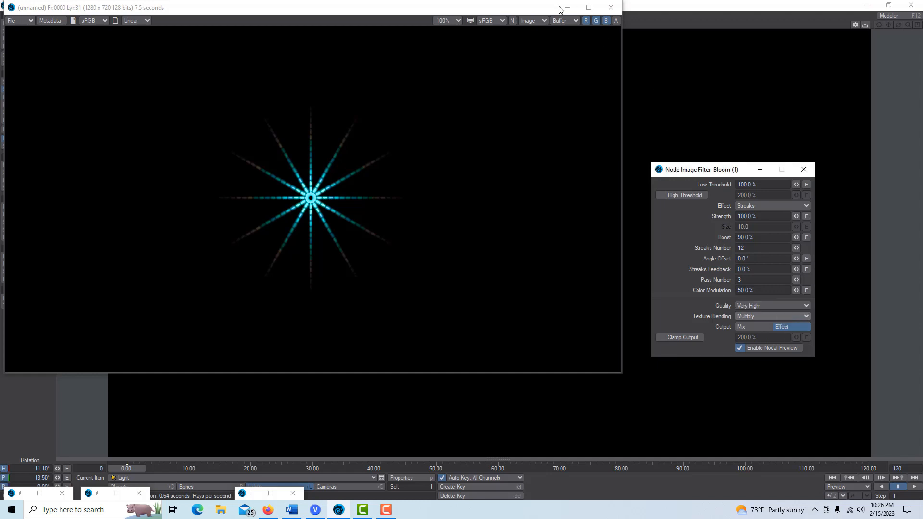
Close the previous render and render the frame with the new Color Modulation and Quality settings.
click(611, 10)
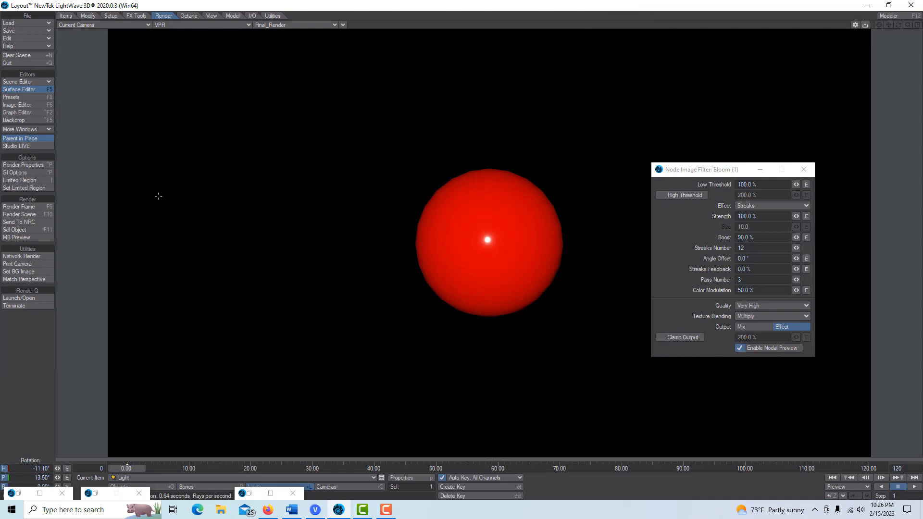
click(19, 207)
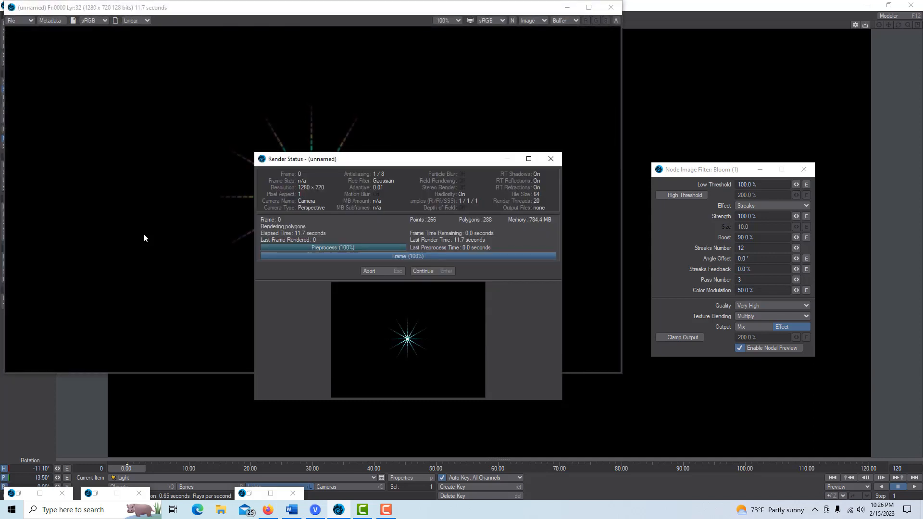
click(432, 272)
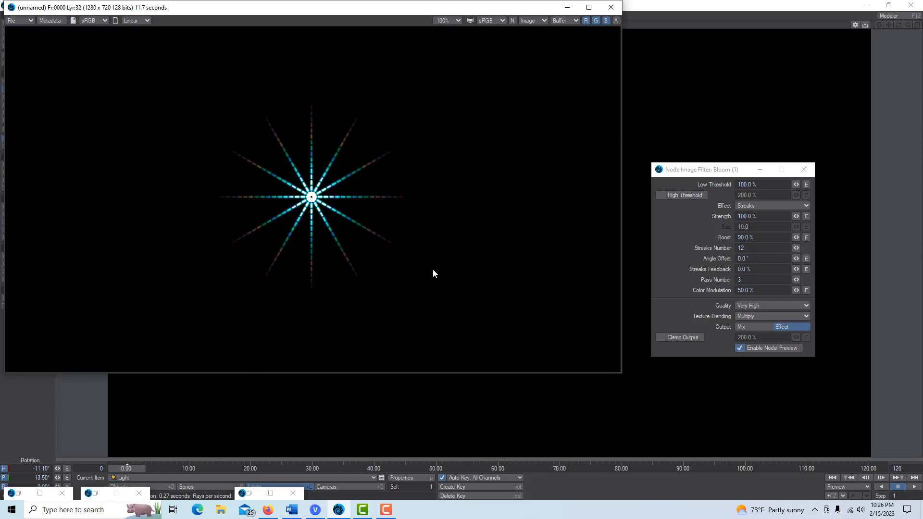